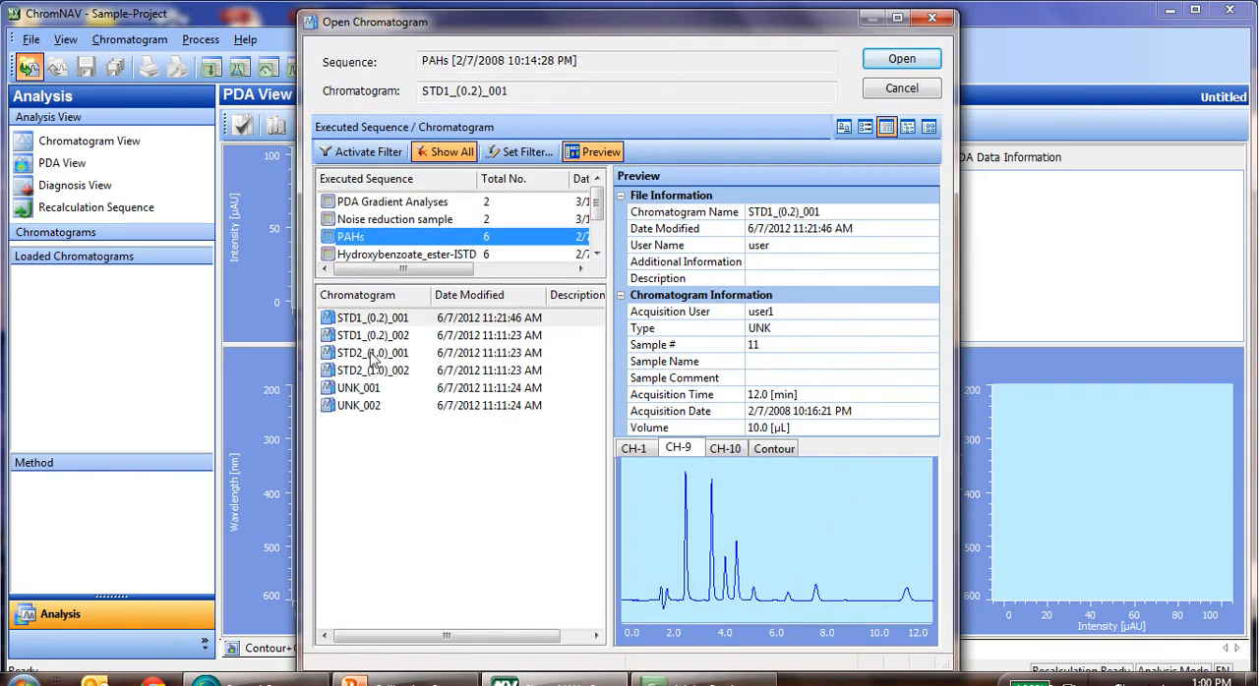
Open the chromatogram STD1_(0.2)_001 from the PAHs sequence and bring up its Peak Purity view.
click(351, 324)
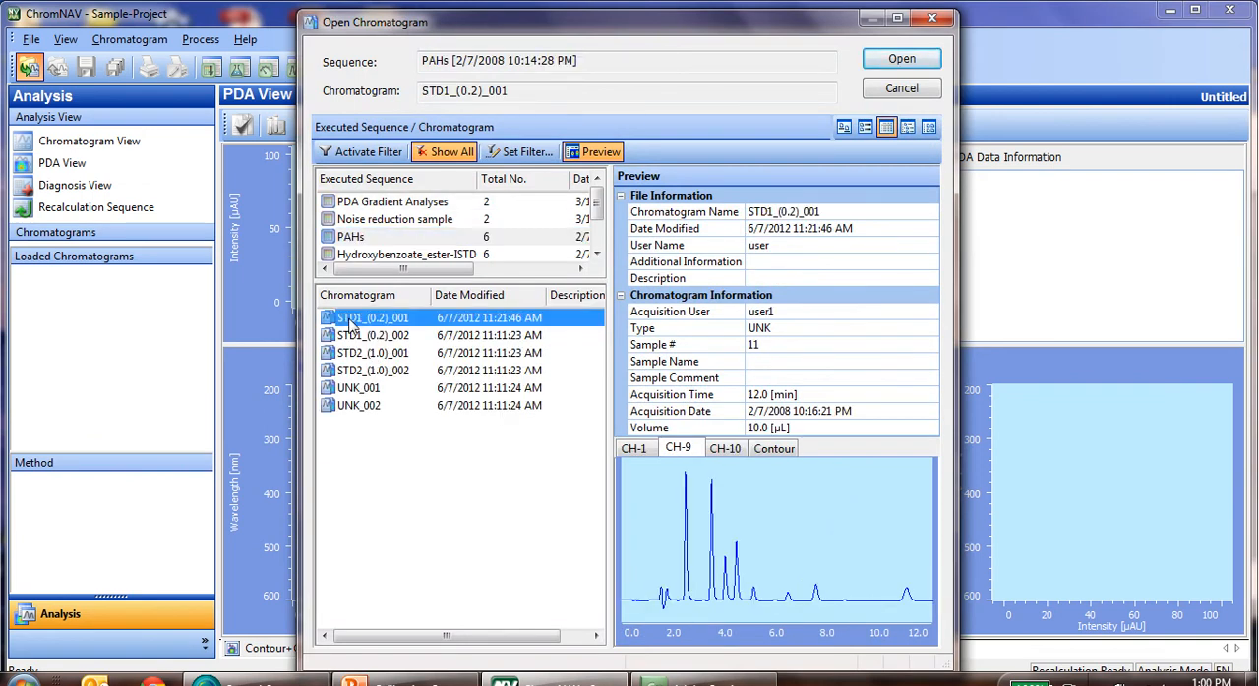
click(890, 61)
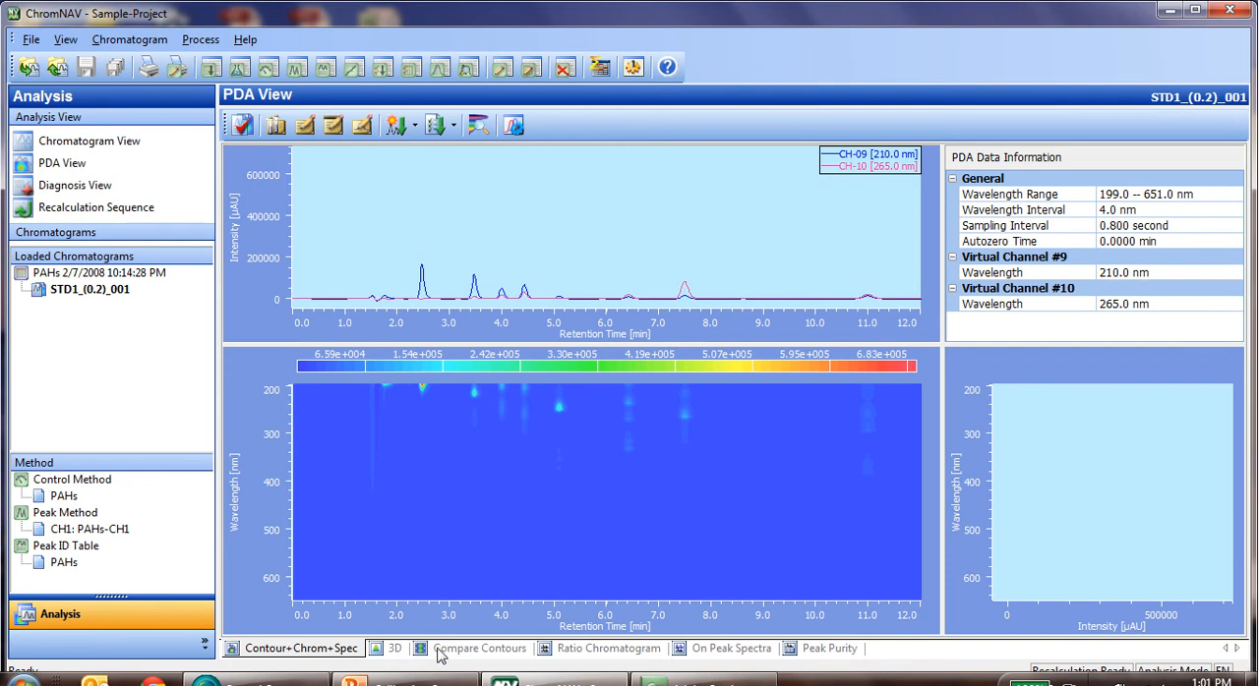
click(398, 651)
click(448, 651)
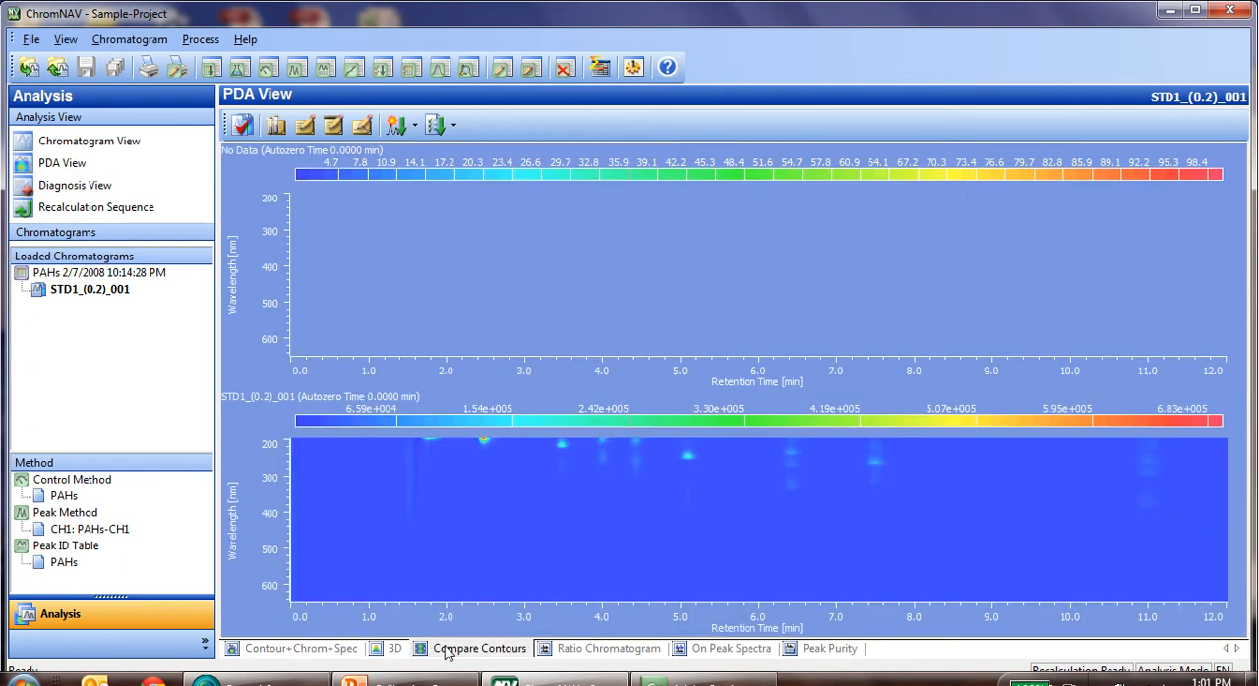
click(604, 651)
click(710, 651)
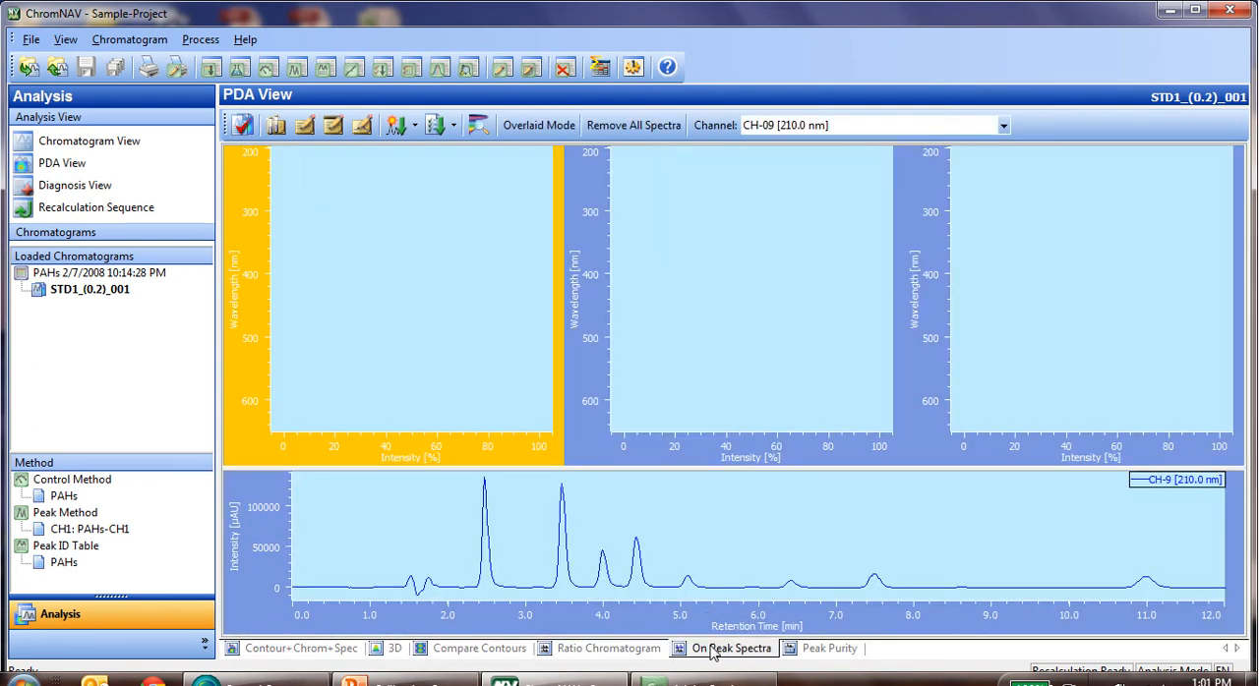
click(811, 651)
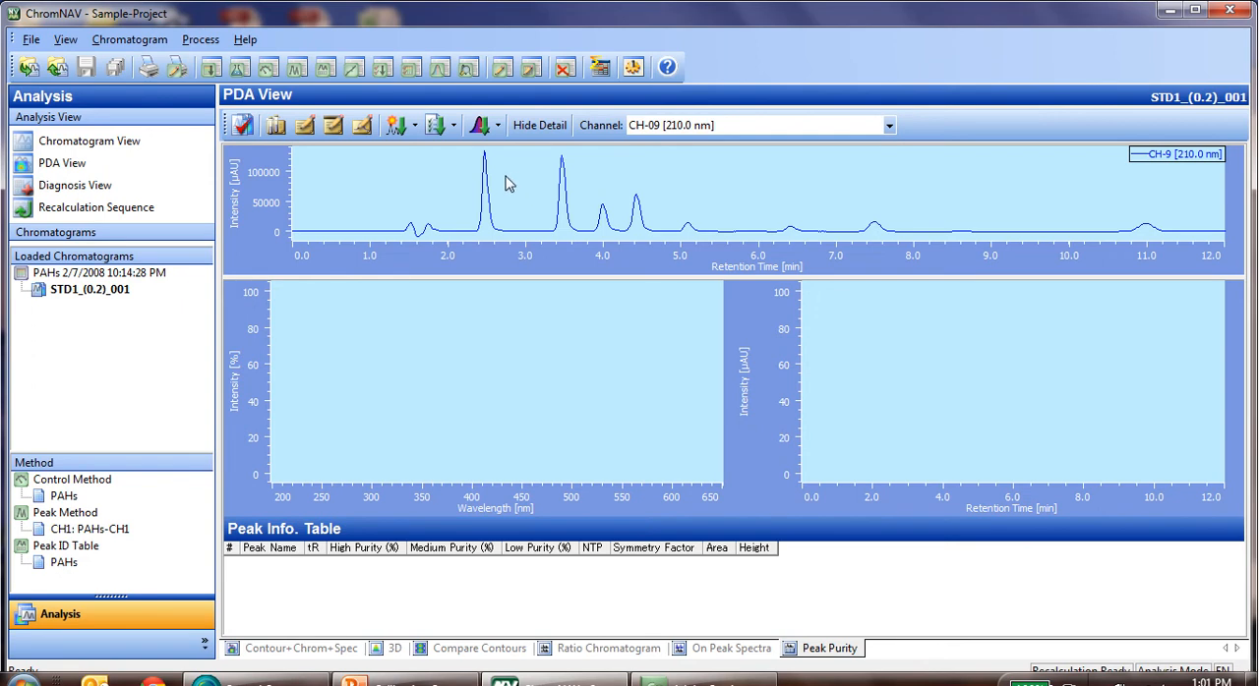
Start a peak purity method with the autozero time at Peak Start and Whole Spectra applied for the purity calculation.
click(438, 69)
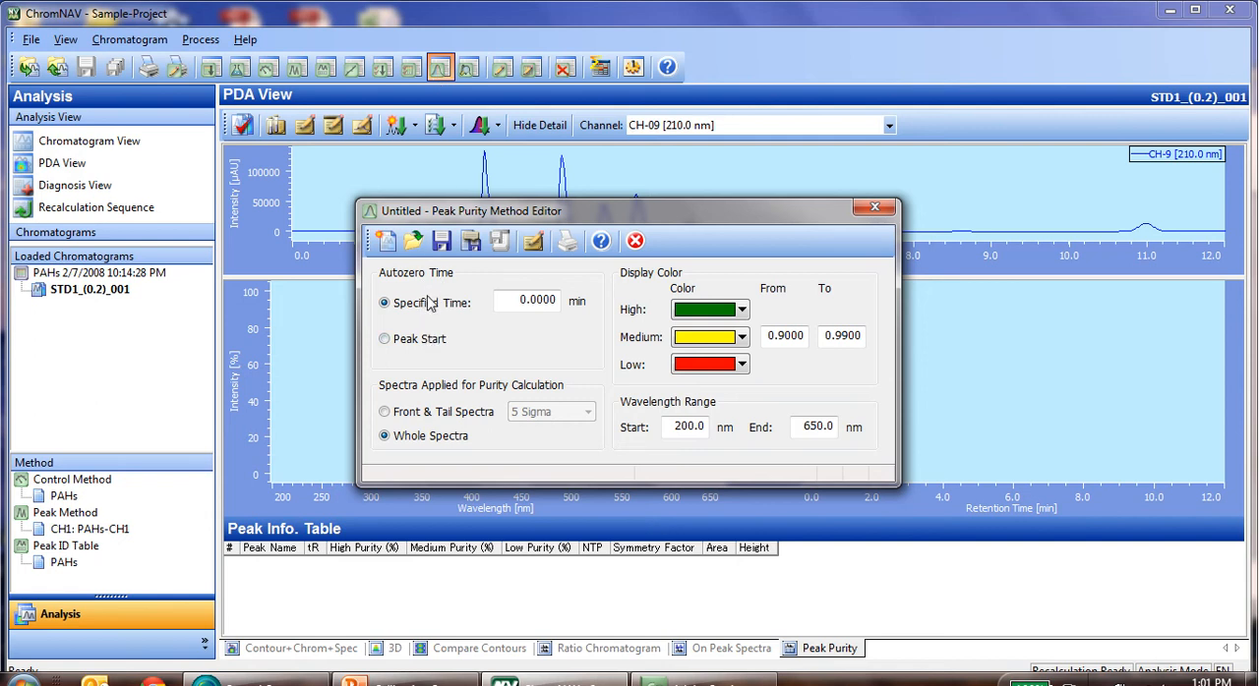
click(386, 340)
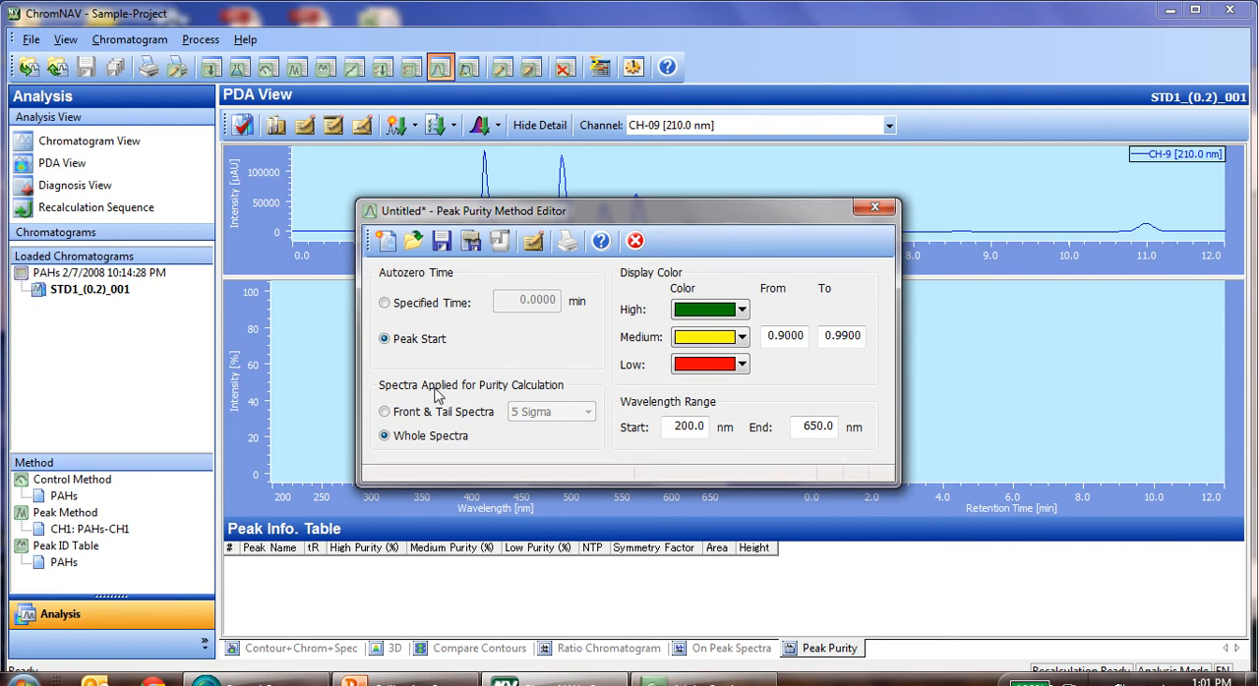
click(385, 412)
click(547, 413)
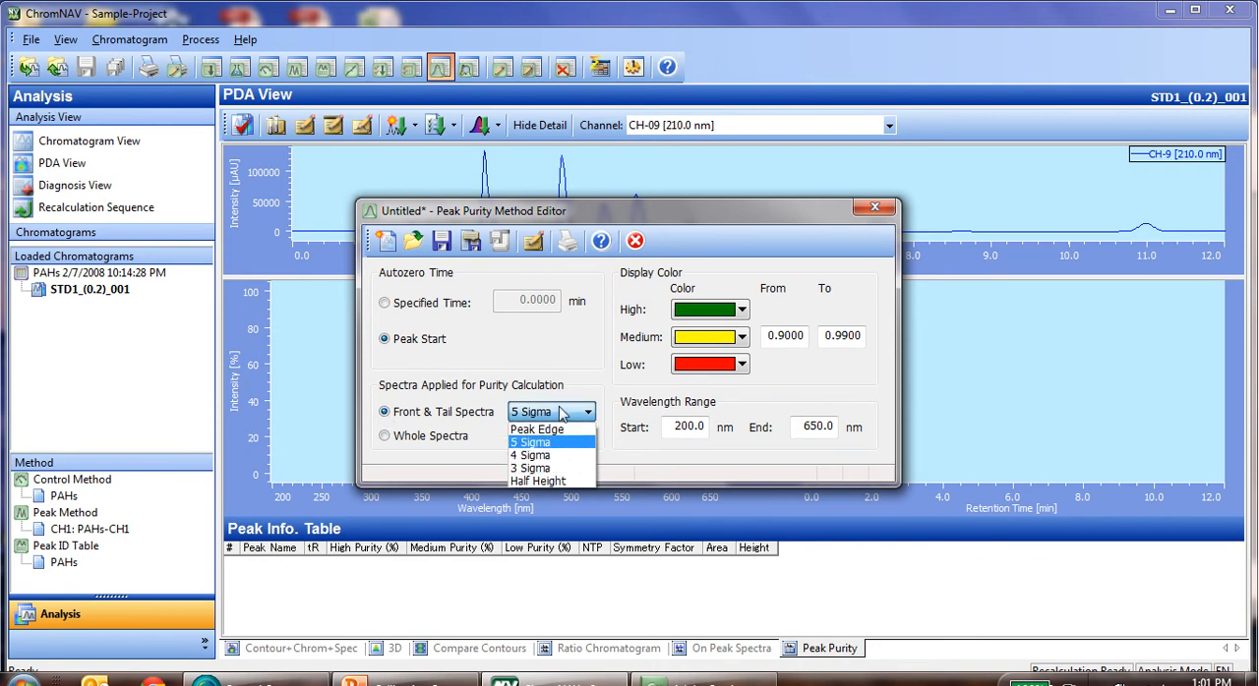
click(557, 413)
click(385, 437)
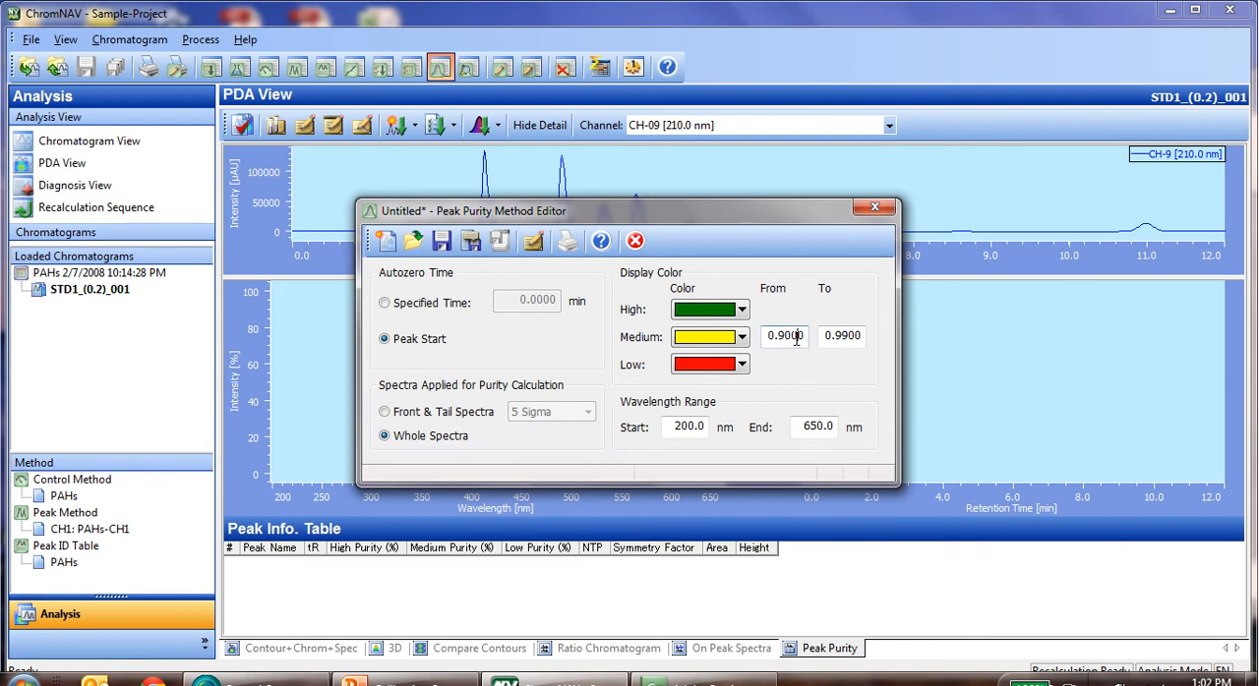
Set the peak purity method's wavelength range to start at 220 nm and end at 400 nm.
click(843, 337)
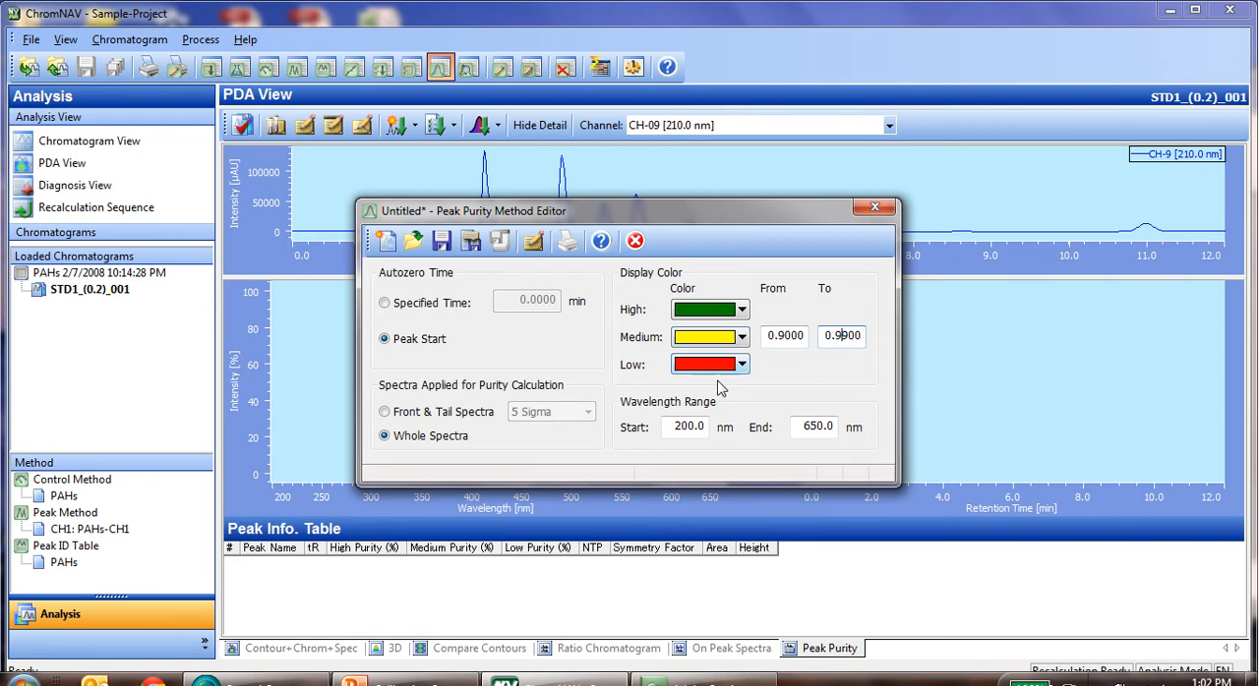
click(673, 427)
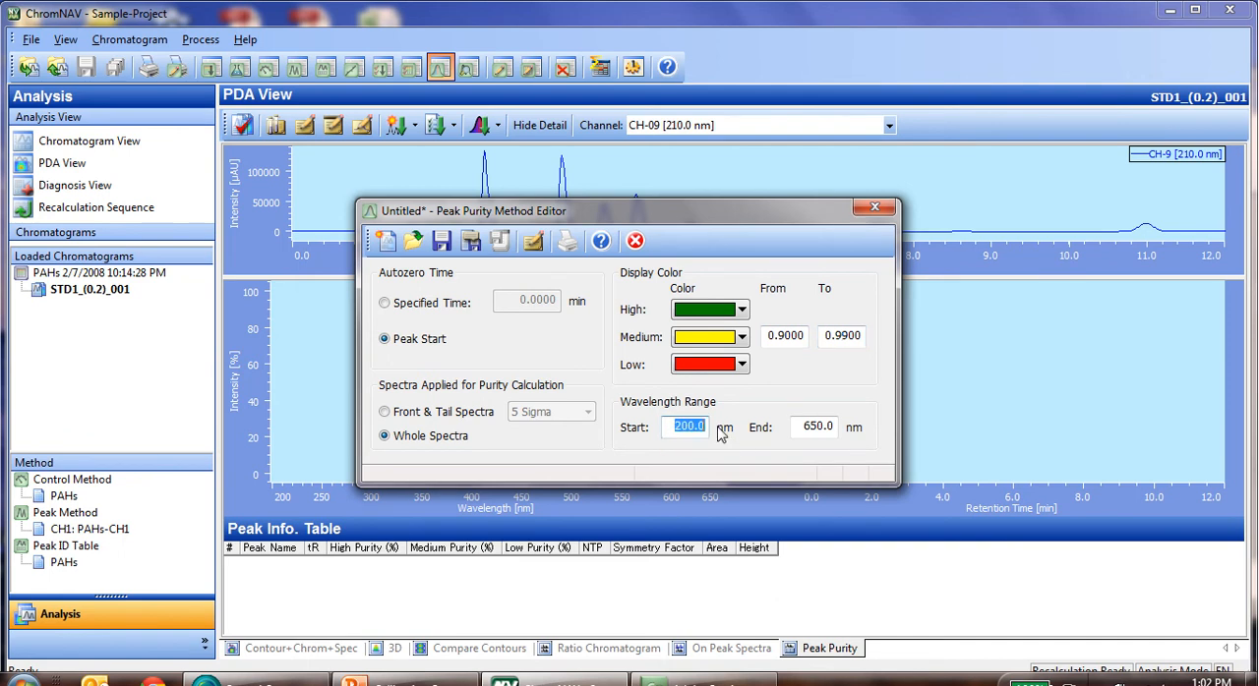
text(220)
click(811, 426)
text(400)
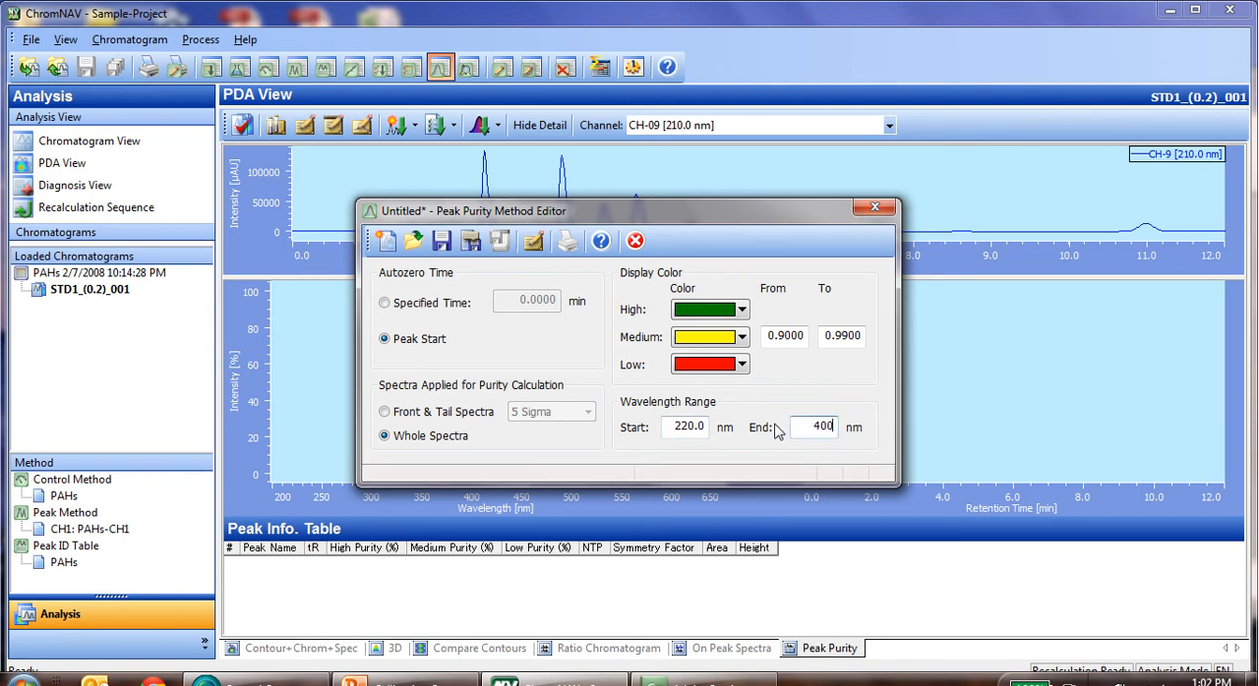
Save the peak purity method under the name Peak Purity and close the method editor.
click(473, 244)
text(P)
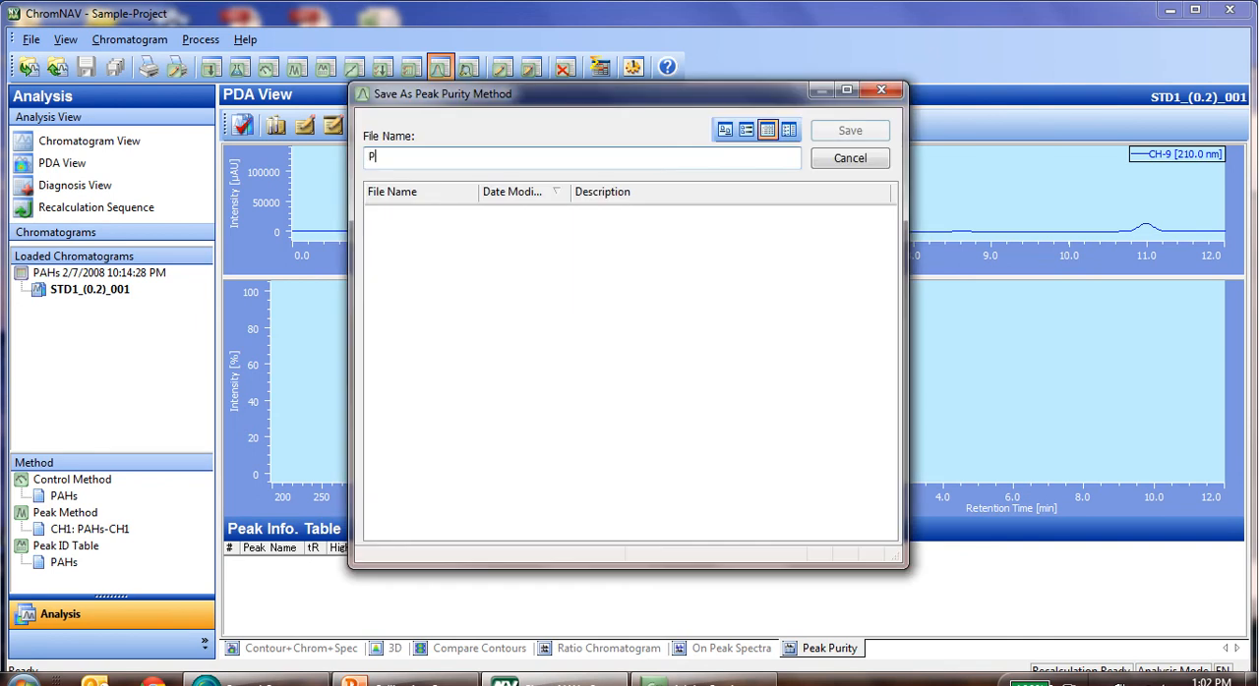
text(eak Purity)
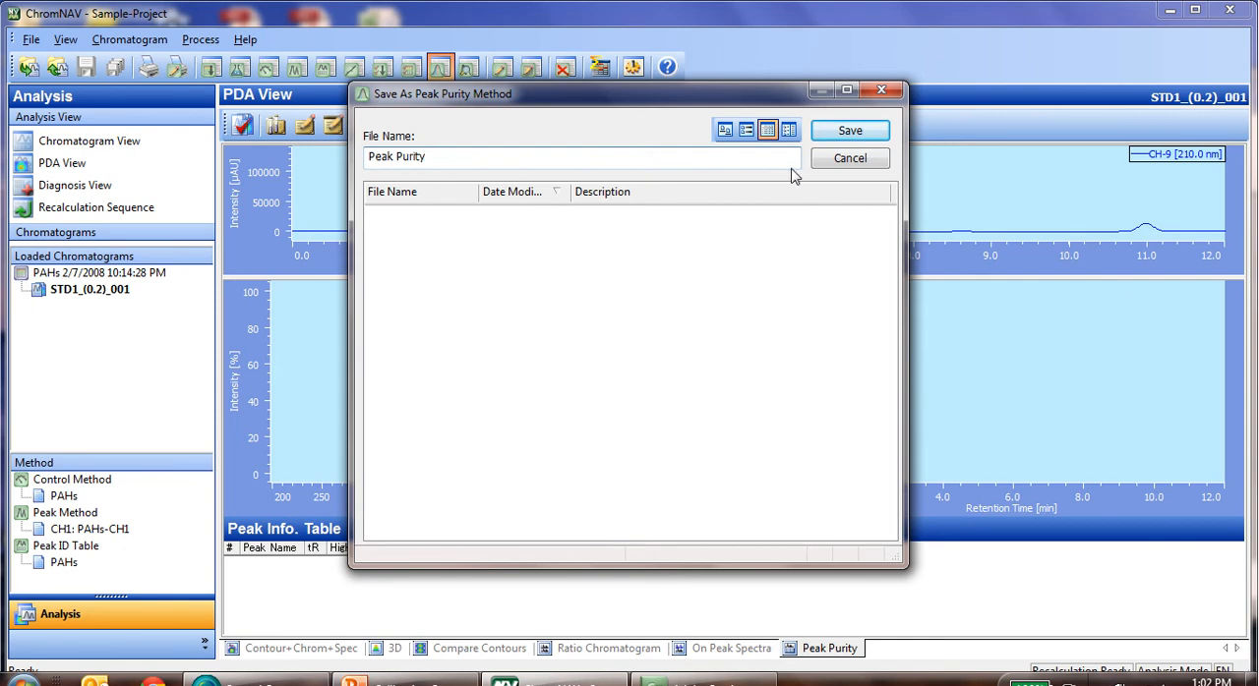
click(844, 139)
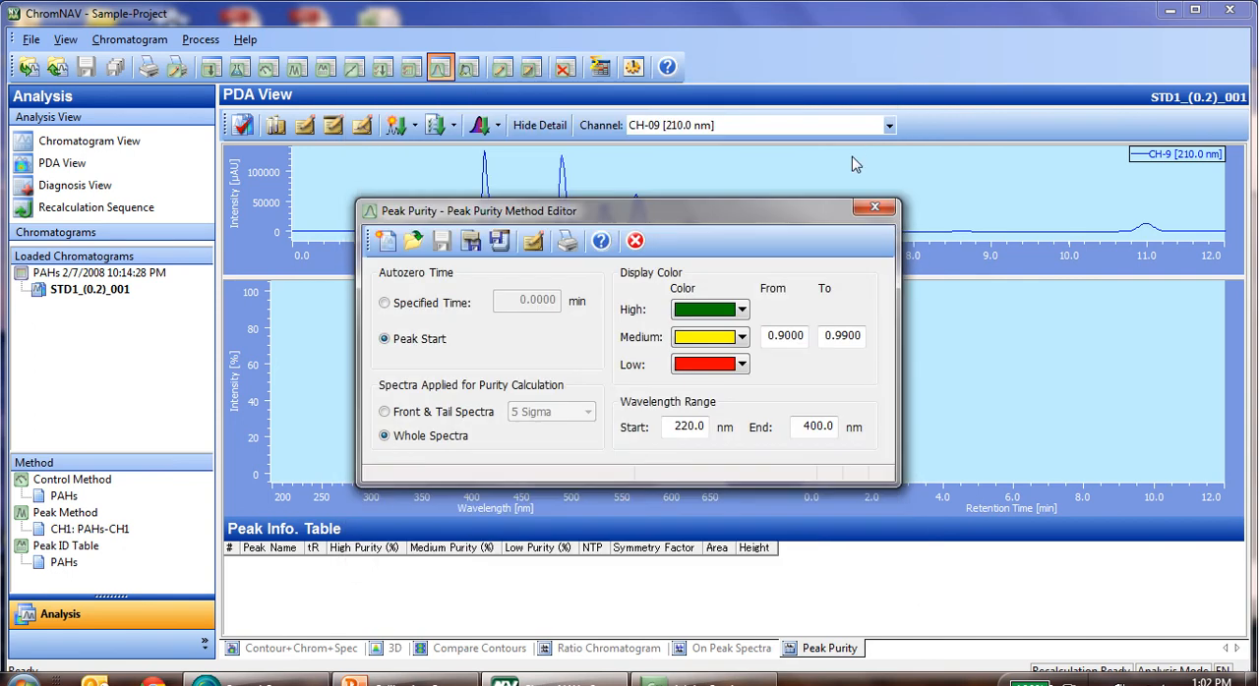
click(868, 210)
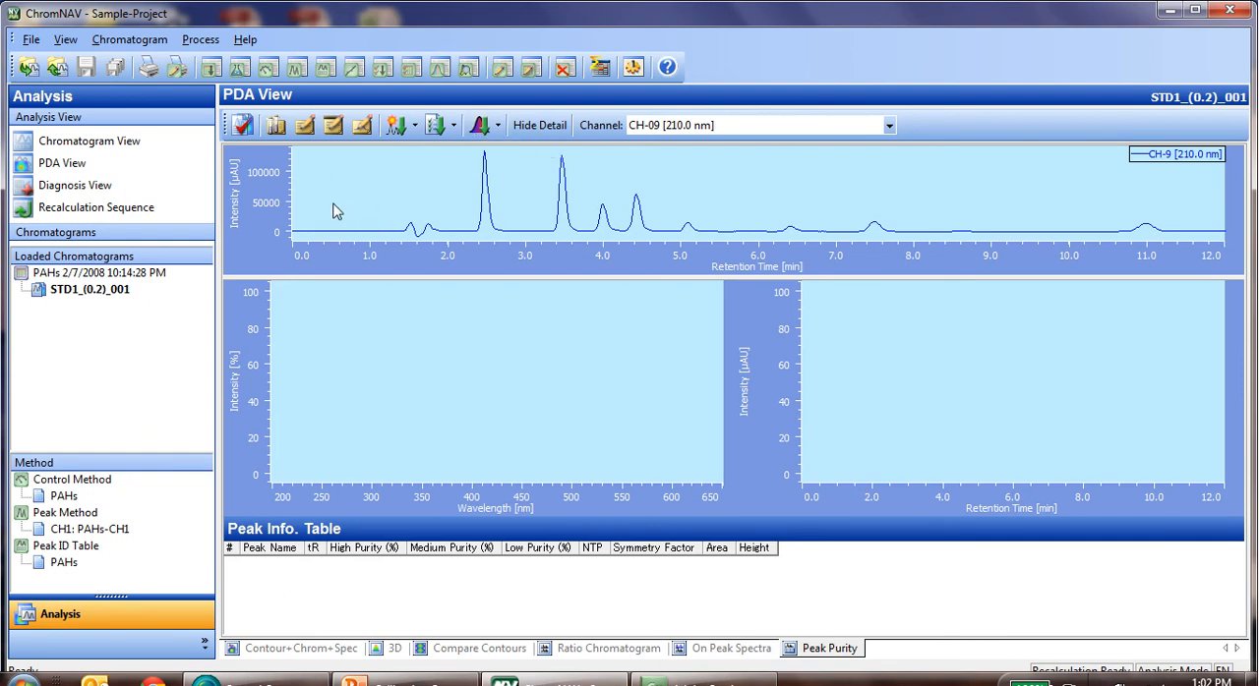
Assign the PAHs-210nm peak method to CH9 and execute peak finding on the chromatogram.
click(395, 126)
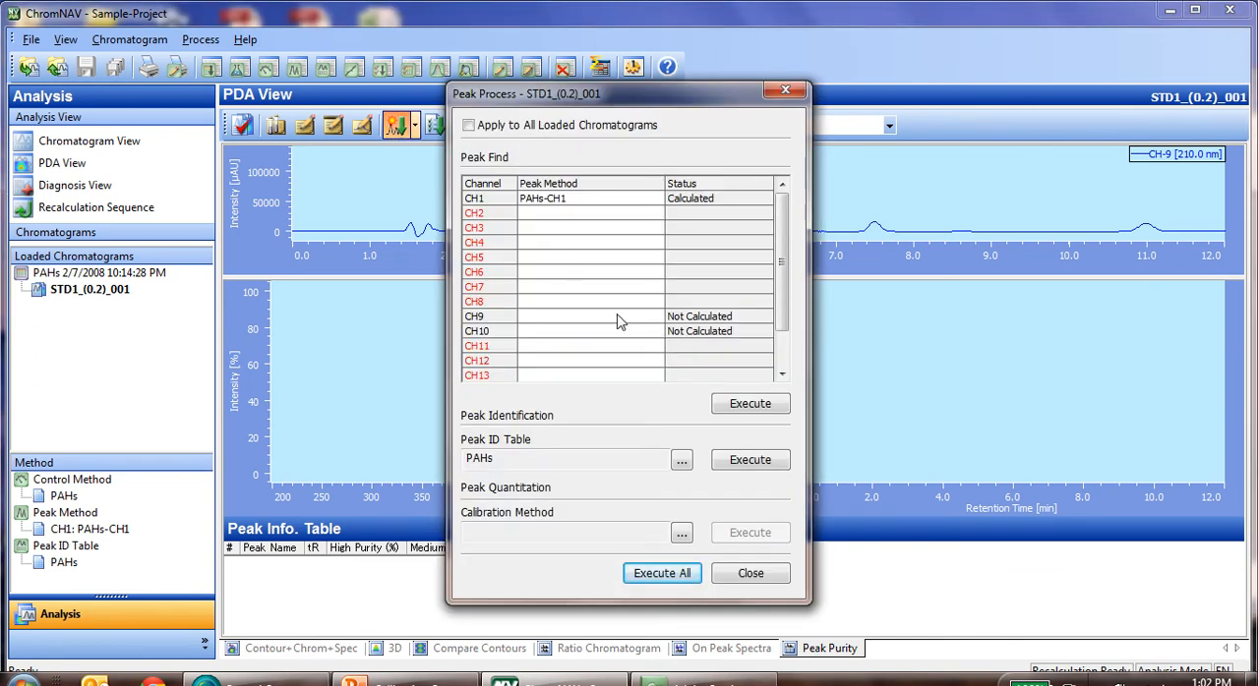
click(651, 317)
click(654, 316)
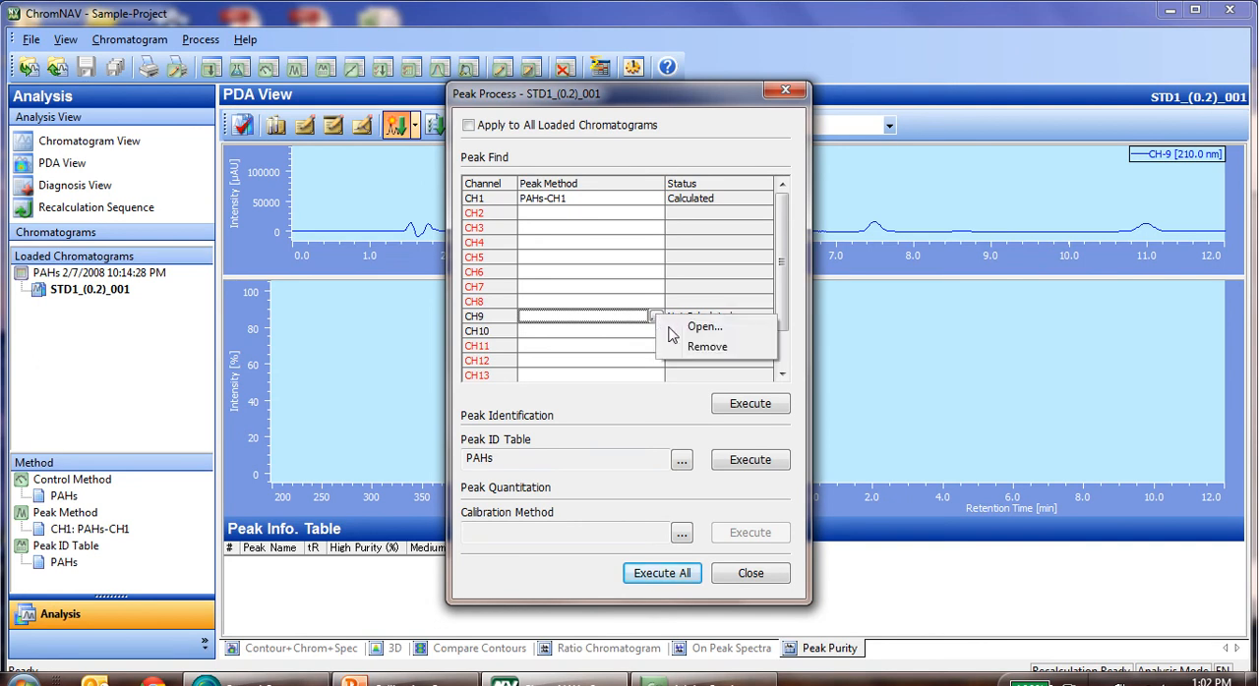
click(696, 326)
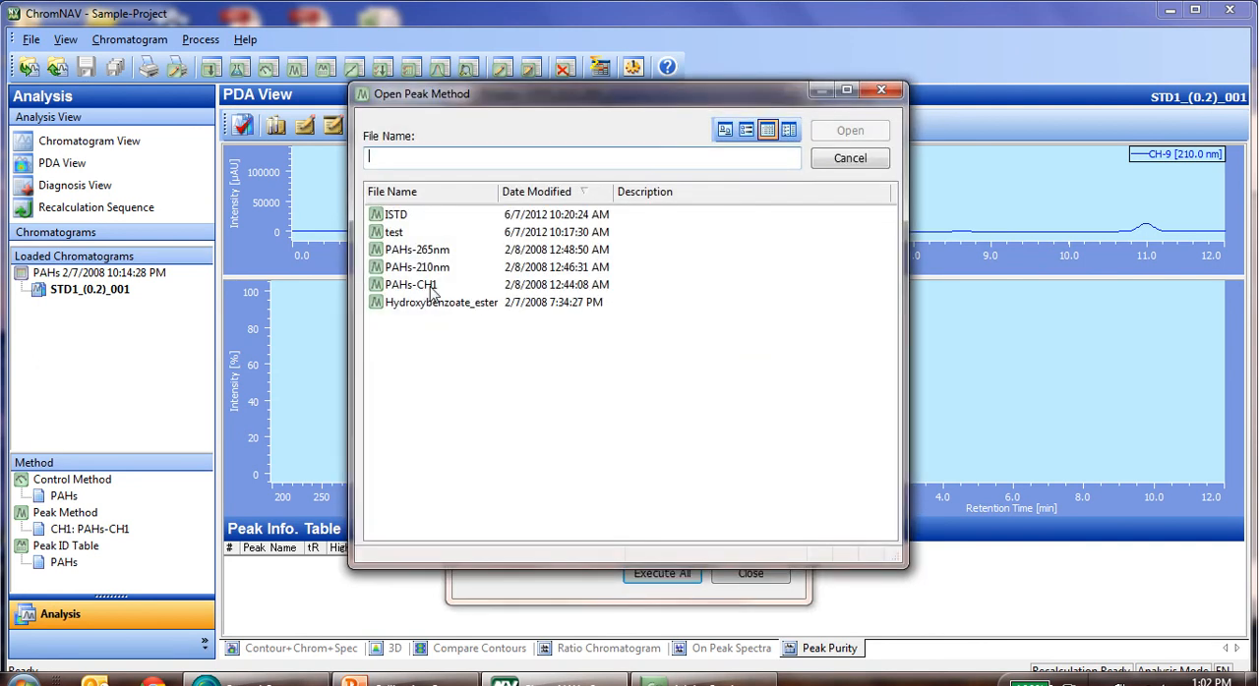
click(427, 270)
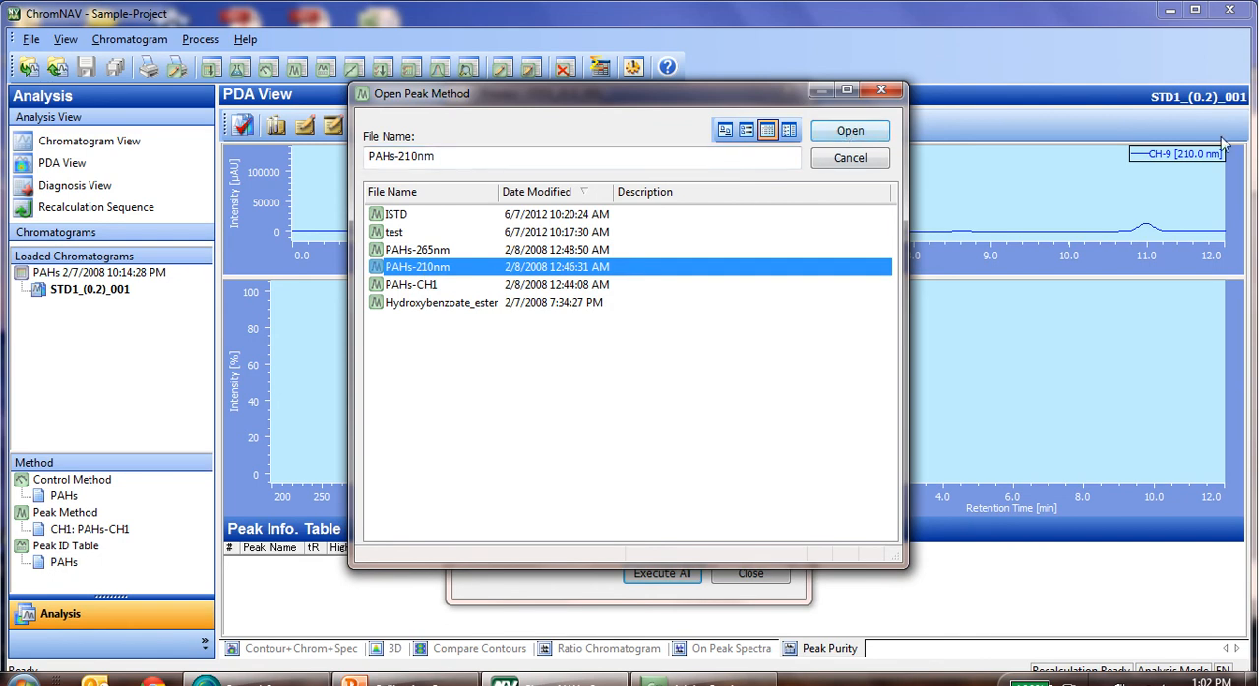
click(854, 131)
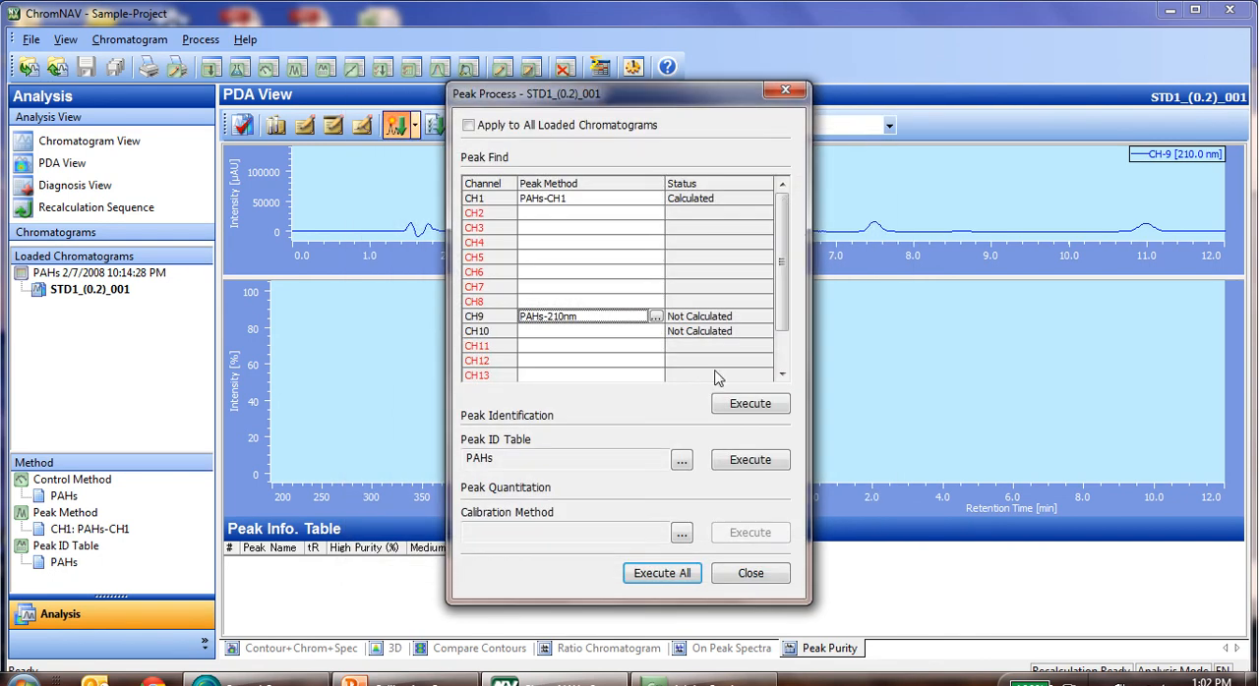
click(740, 405)
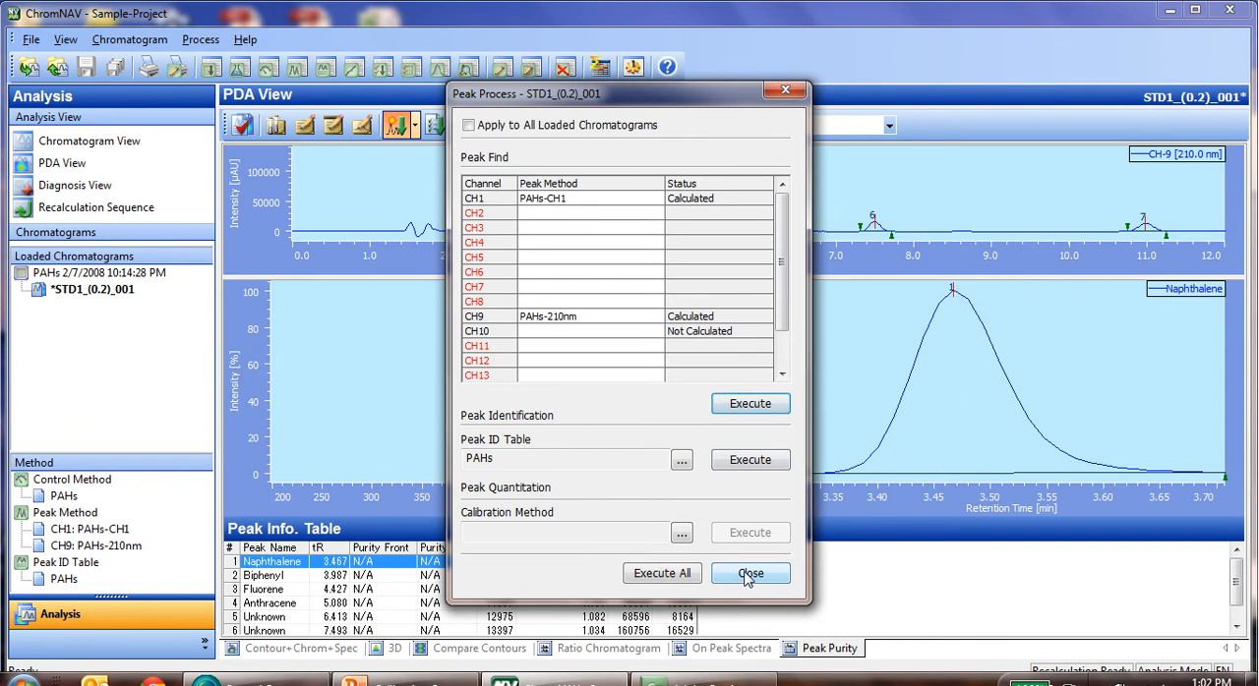
click(748, 574)
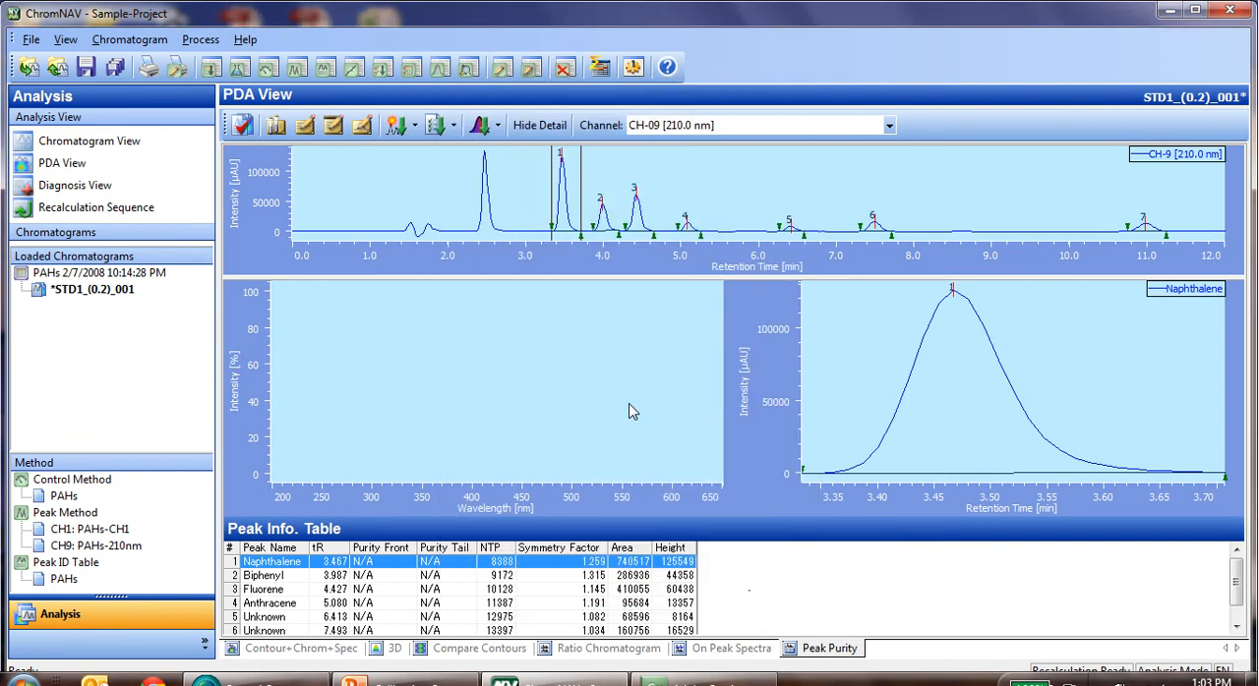
Execute the saved Peak Purity method on the processed CH-09 chromatogram.
click(478, 127)
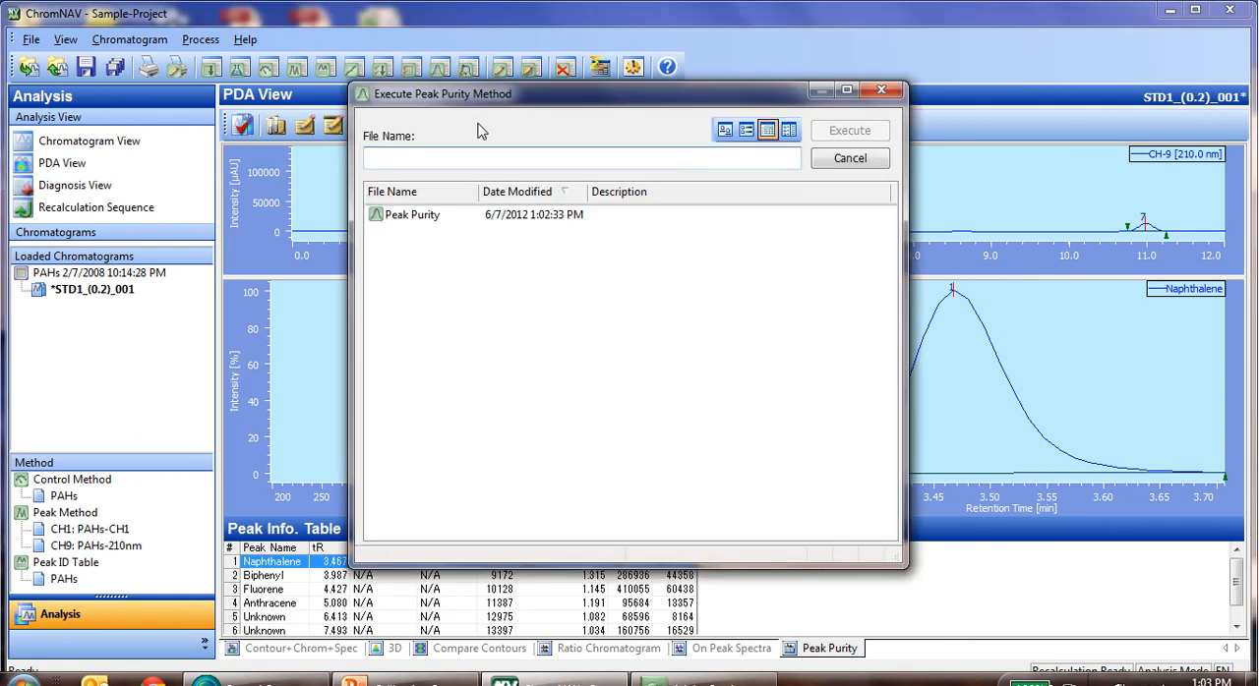
click(411, 223)
click(851, 135)
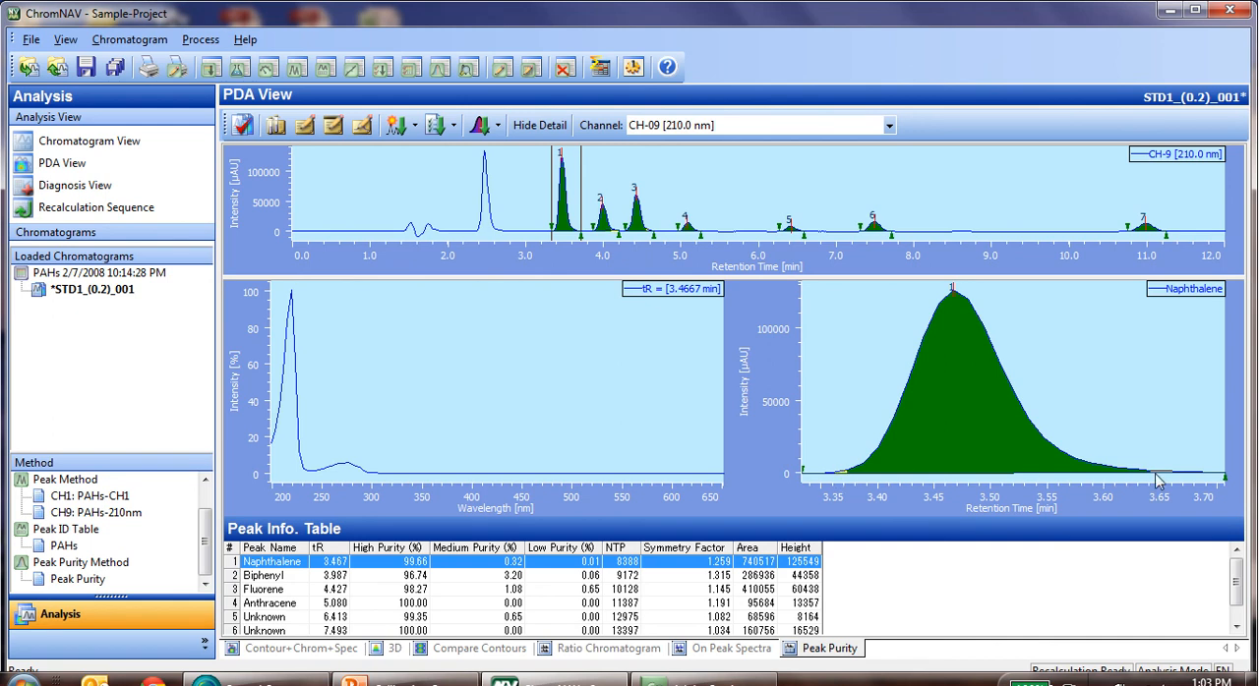
Examine the purity plots and spectra of Biphenyl, Fluorene, Anthracene and the unknown peak 5 one after another.
click(233, 577)
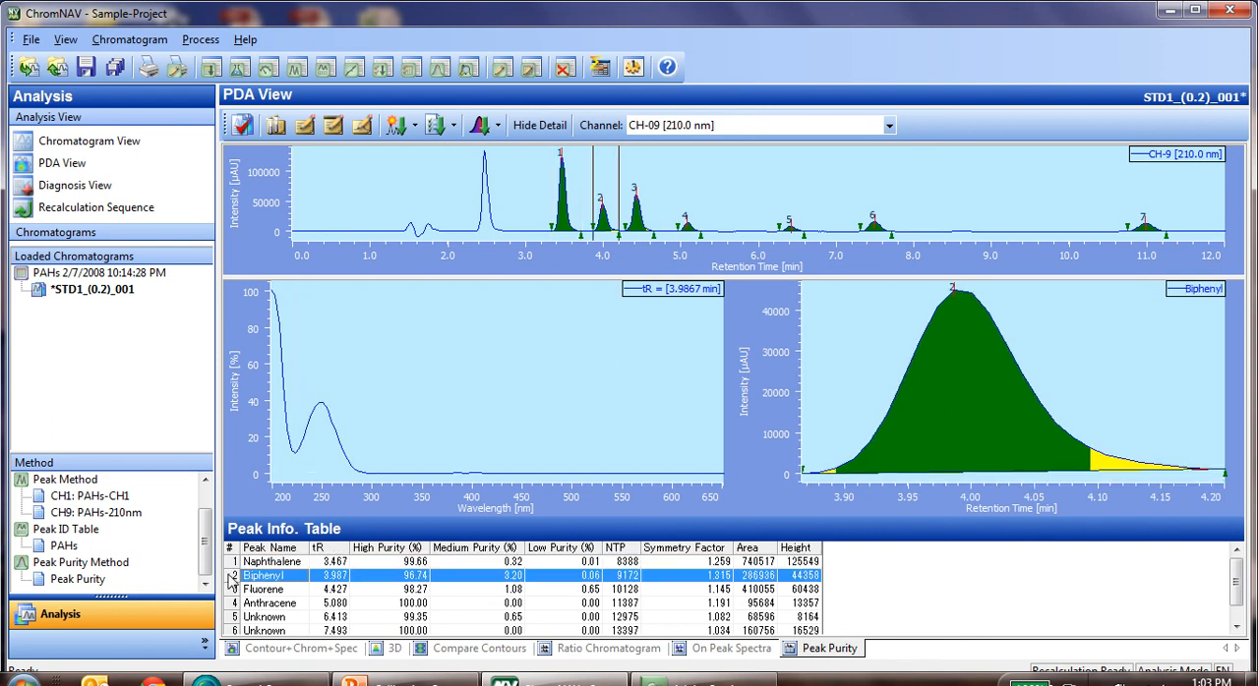
click(233, 590)
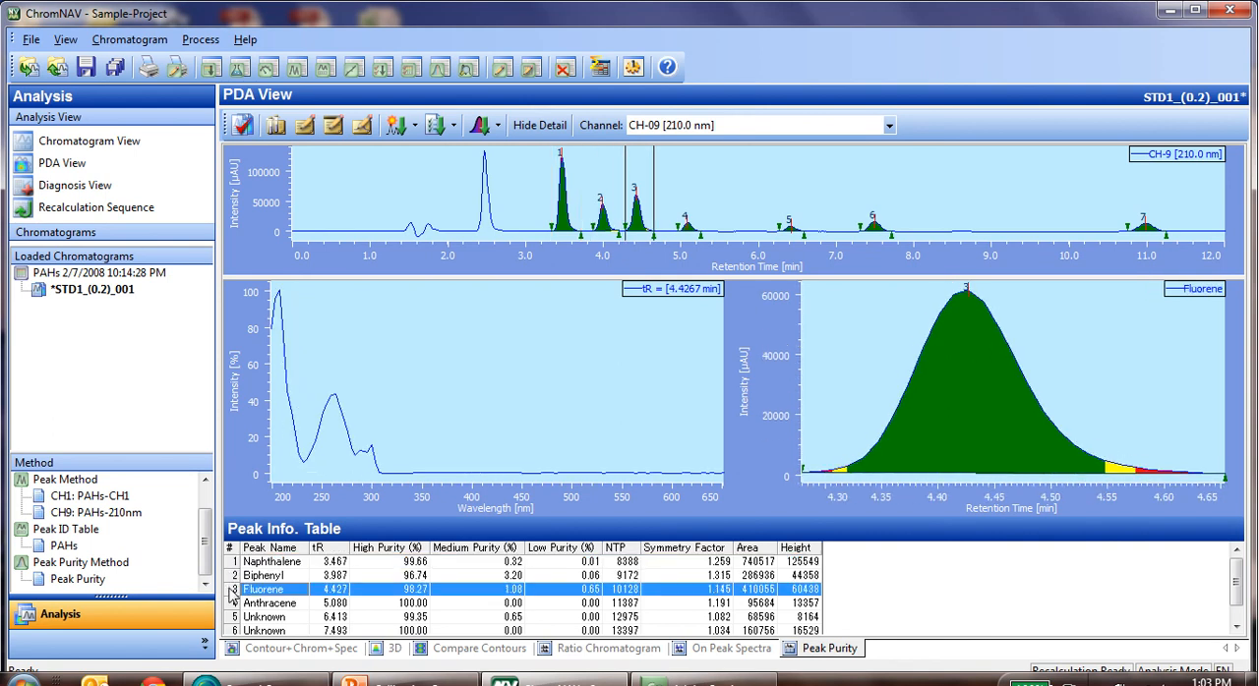
click(231, 604)
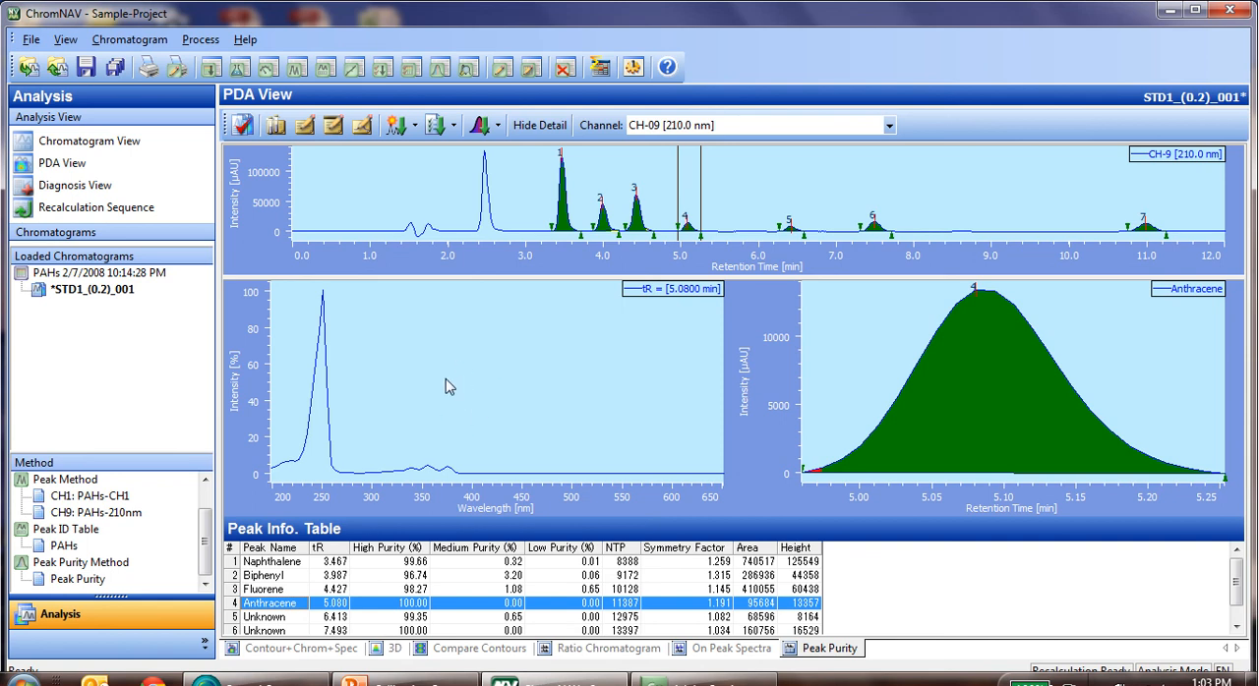
click(235, 617)
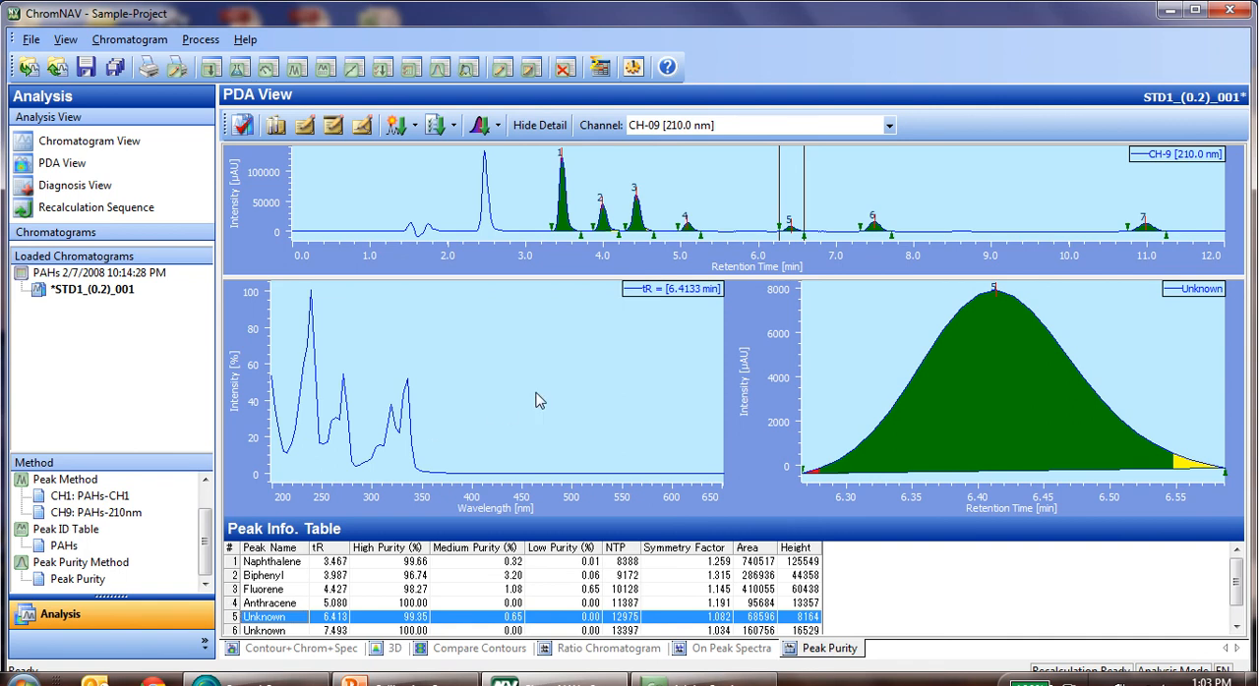
Display channel CH-10 [265.0 nm] and review the settings of the applied Peak Purity method.
click(889, 125)
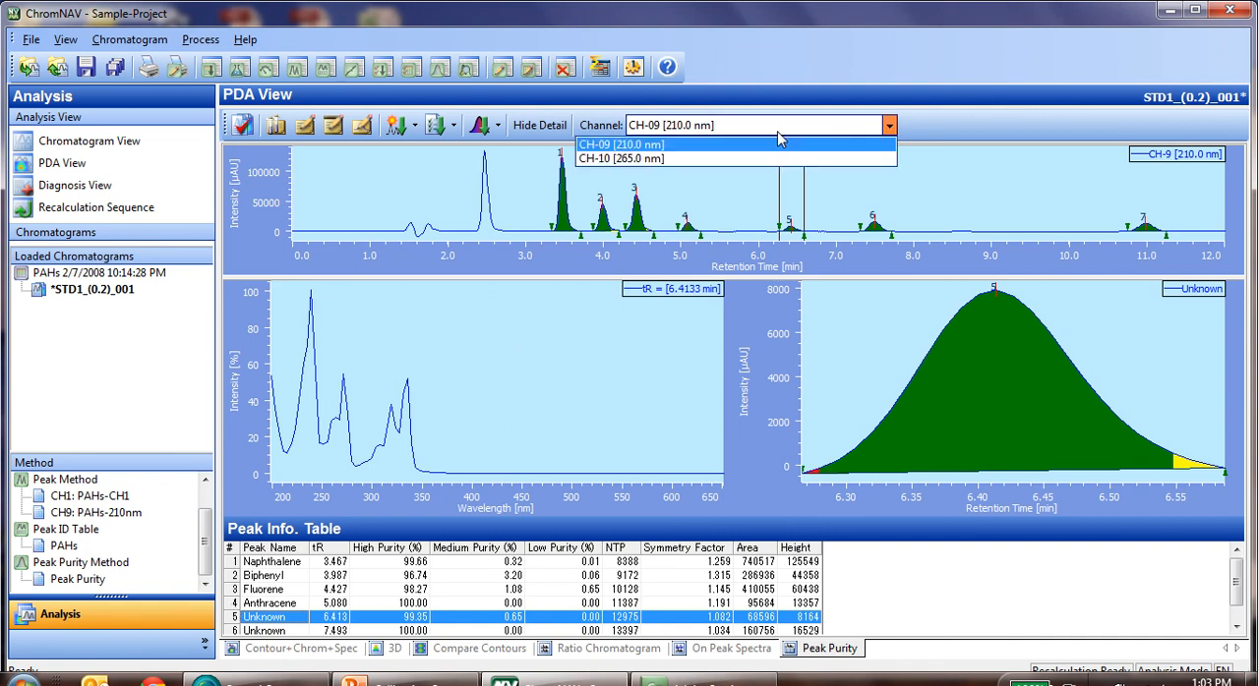
click(769, 165)
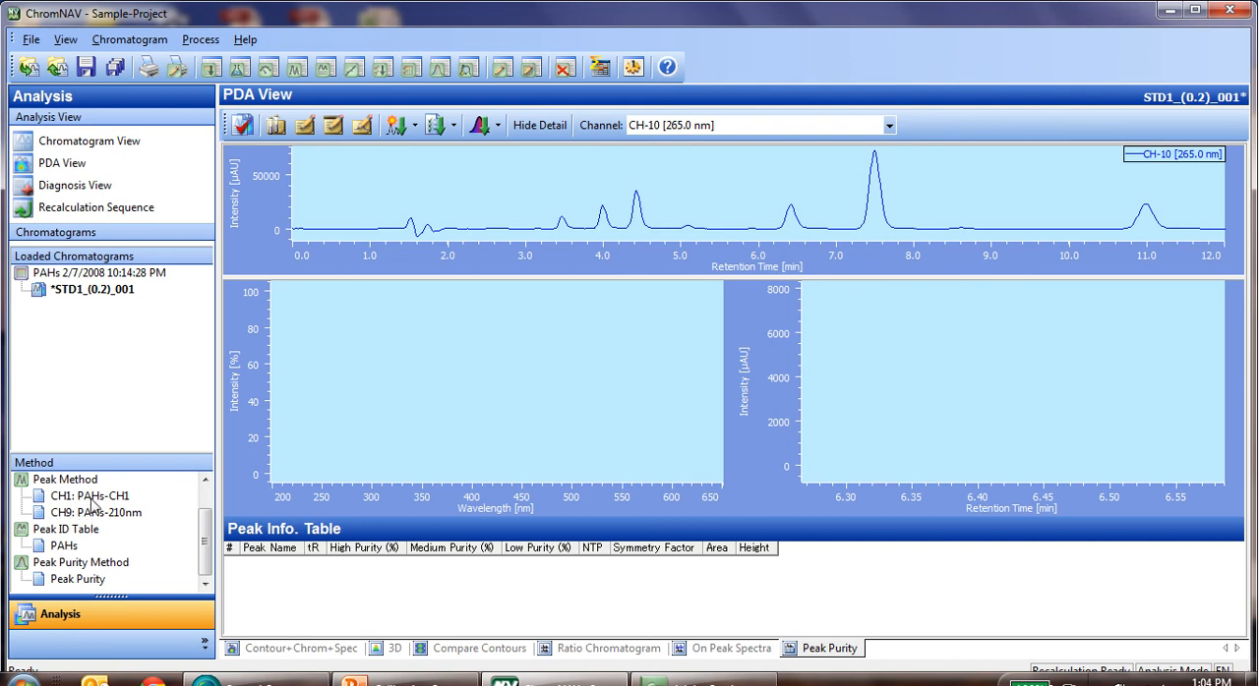
double_click(79, 582)
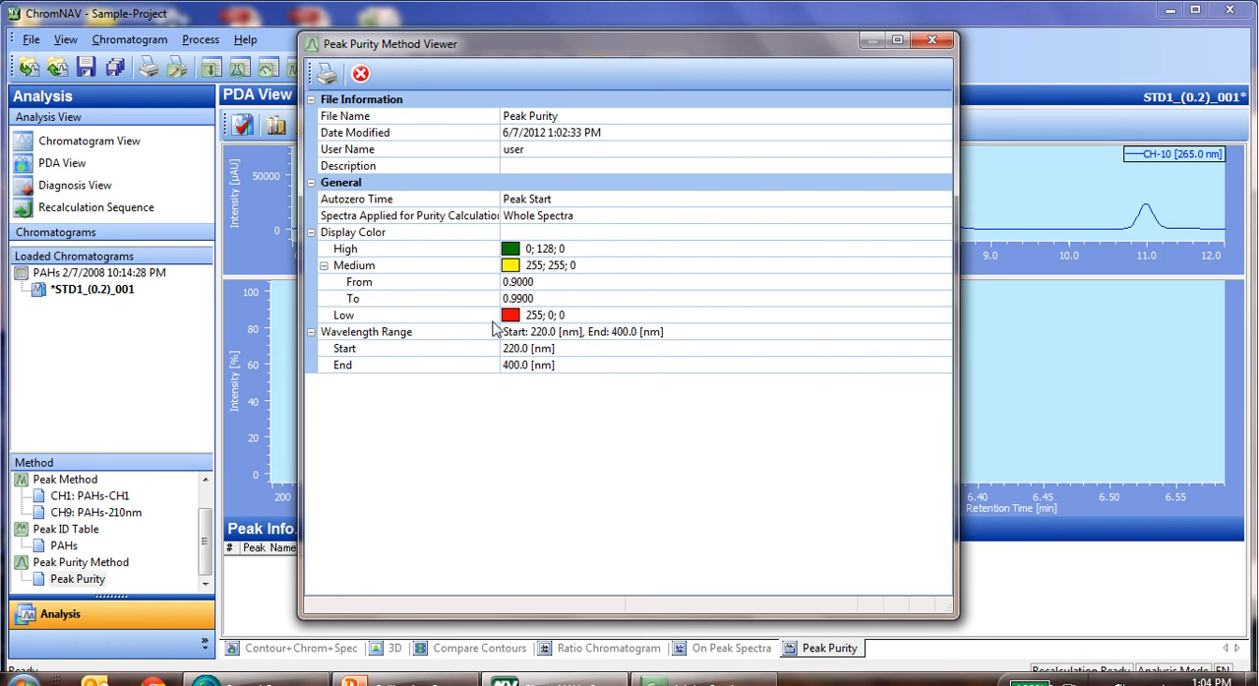
click(933, 40)
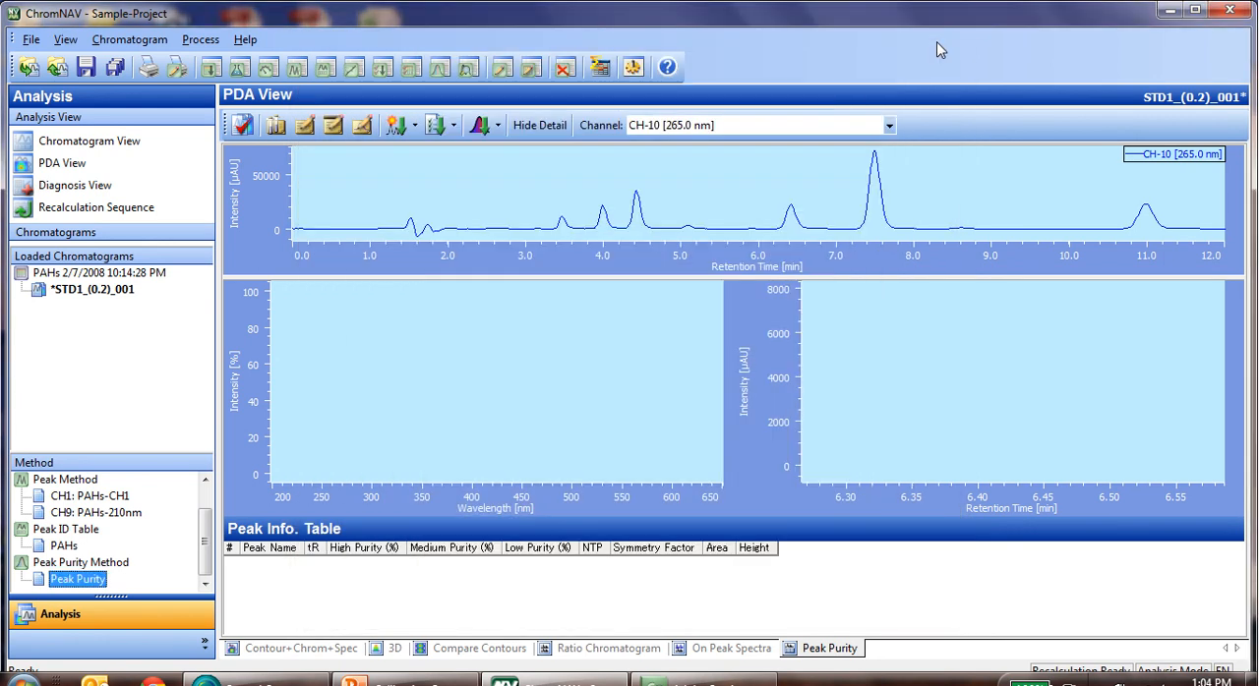